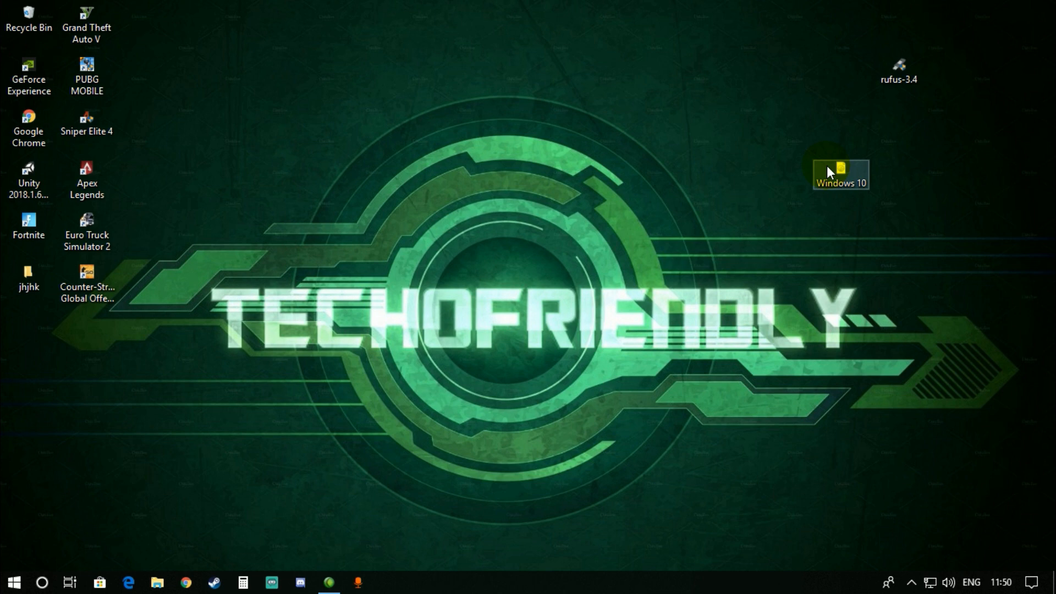
Move the rufus-3.4 desktop icon beside the Windows 10 image file and launch Rufus.
drag(892, 78, 726, 143)
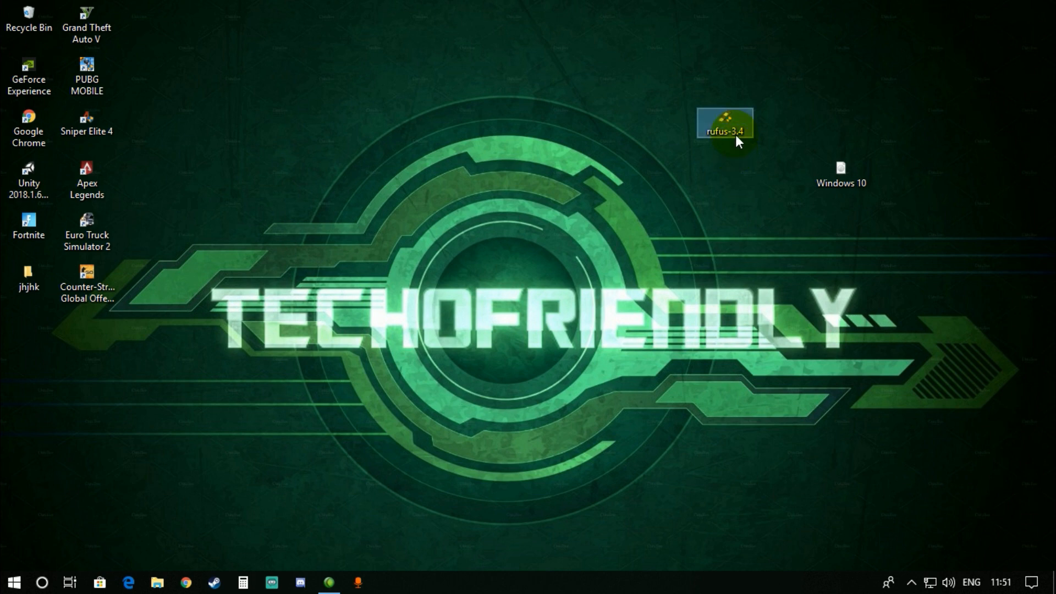
drag(733, 196, 732, 195)
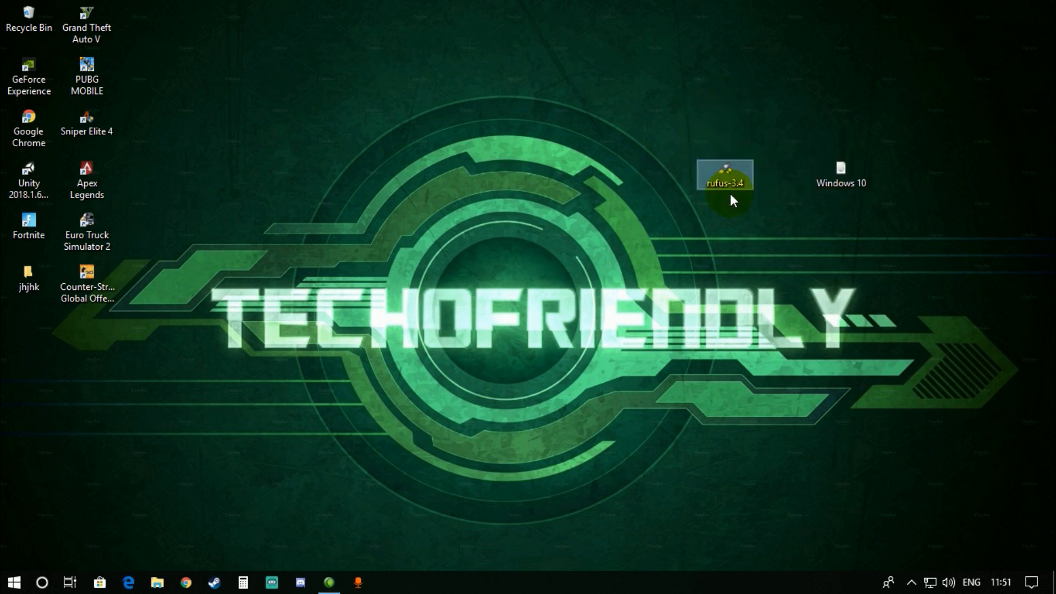
double_click(730, 170)
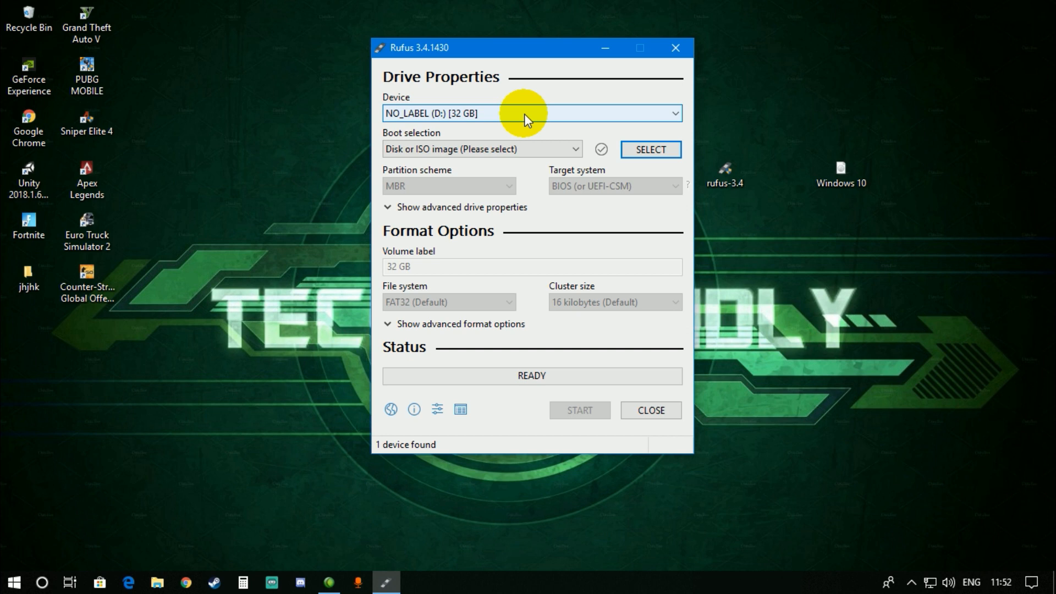
Choose the USB drive NO_LABEL (D:) [32 GB] as the target device.
click(524, 113)
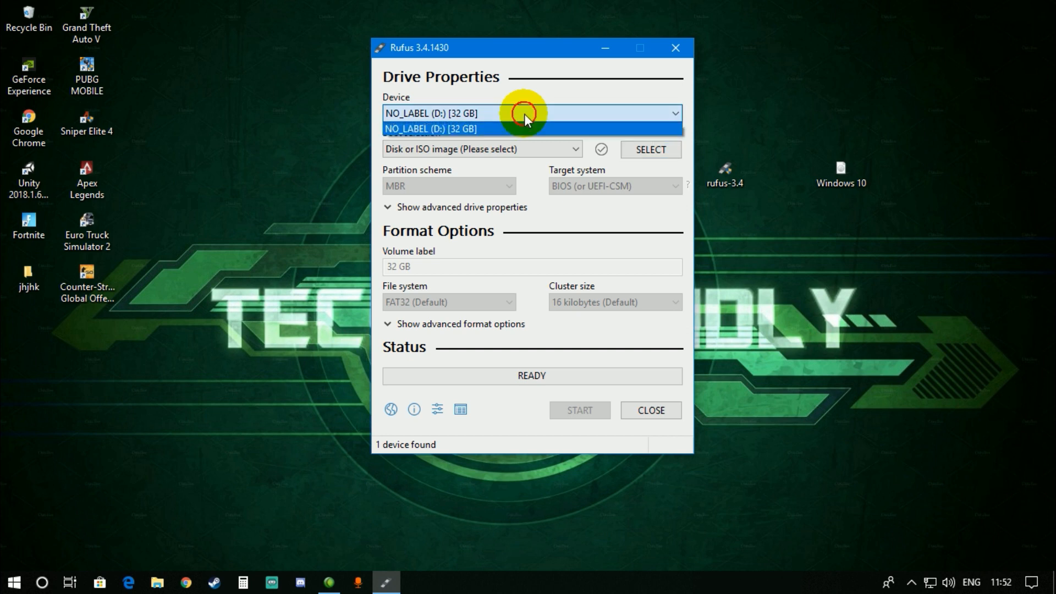
click(511, 129)
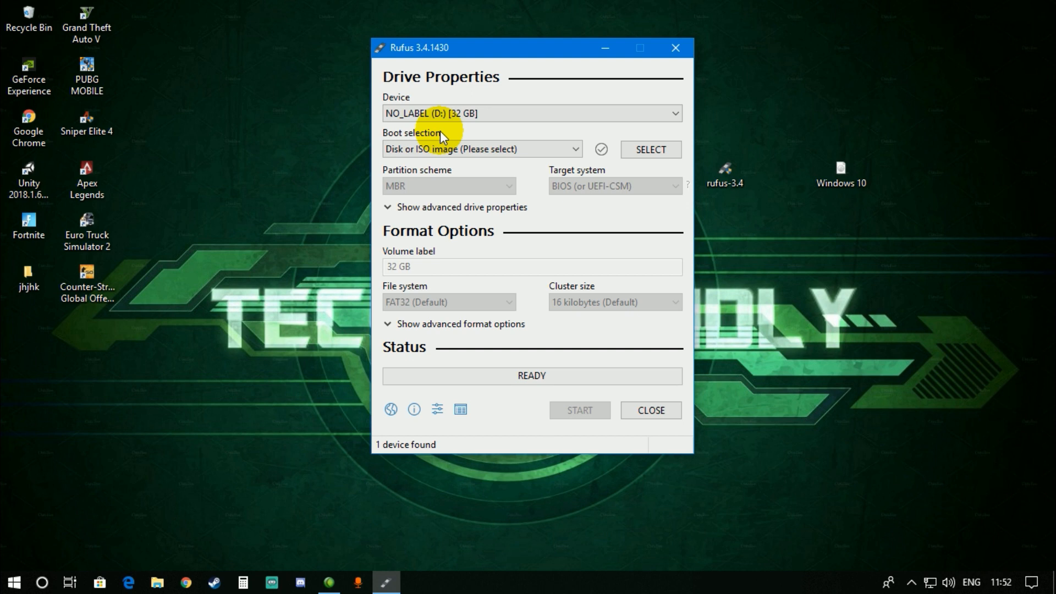
click(473, 115)
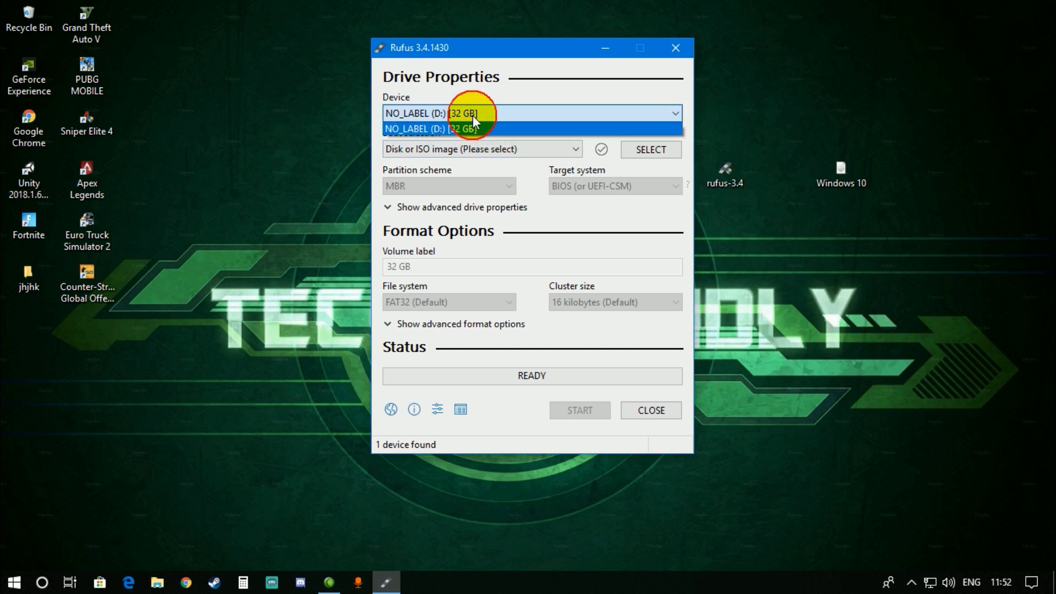
click(454, 132)
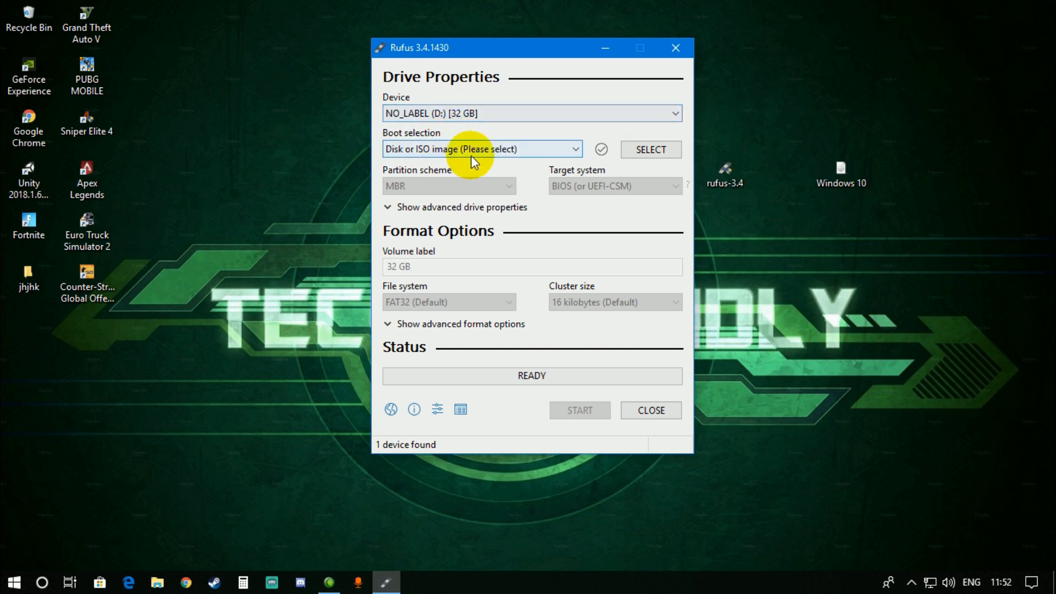
Set the boot selection to Disk or ISO image.
click(453, 150)
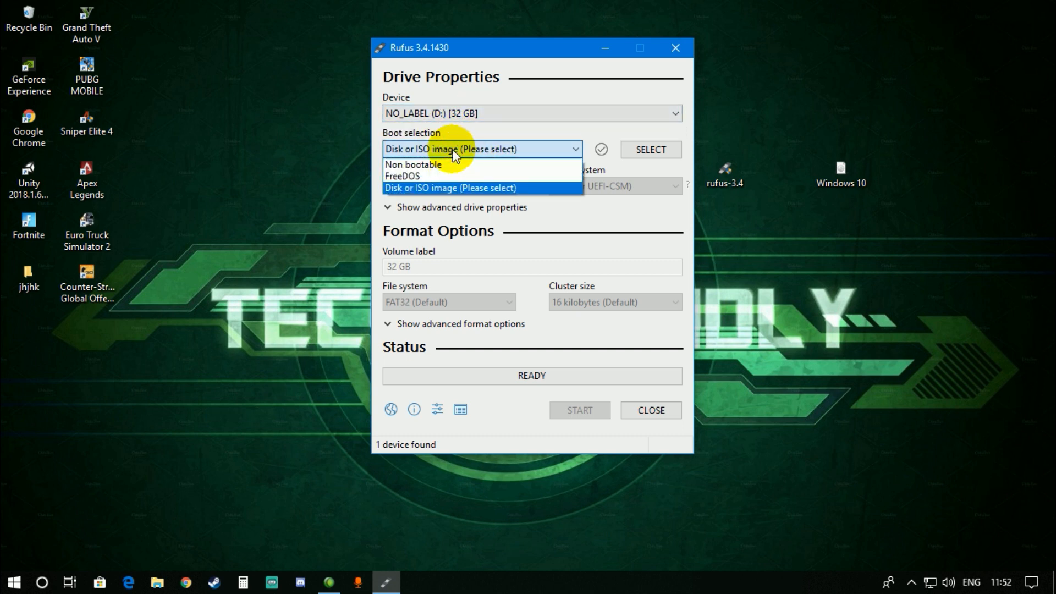
click(434, 190)
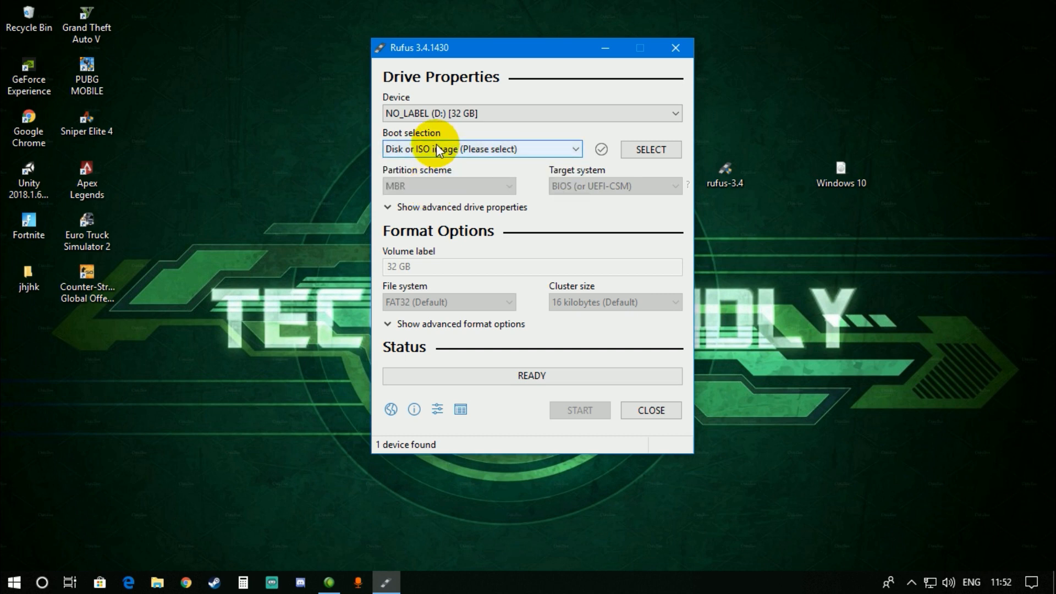
click(462, 148)
click(417, 184)
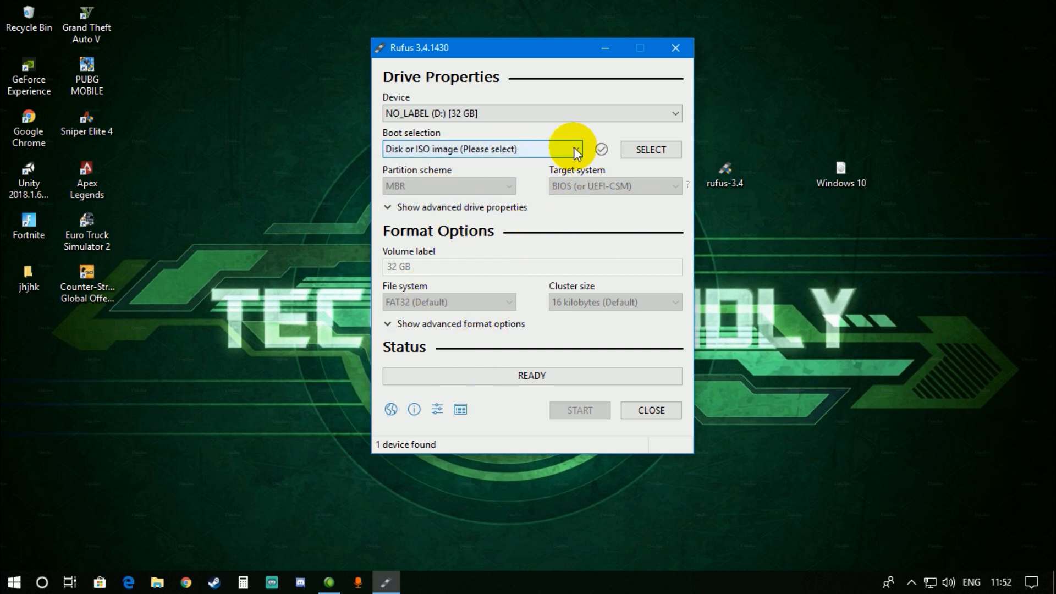
Load the Windows 10 disc image from the Desktop folder as the boot image.
click(634, 151)
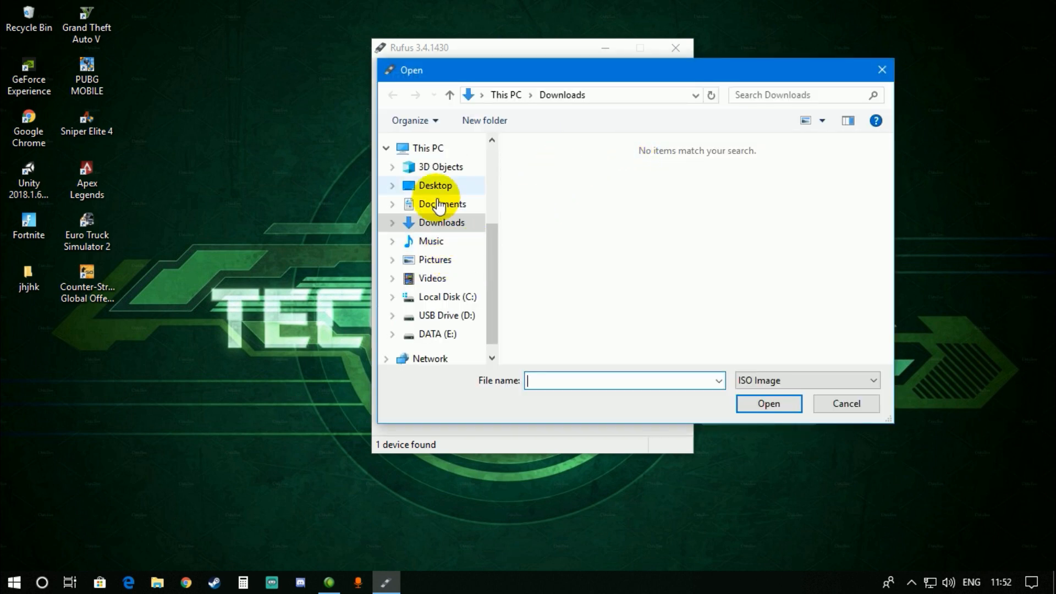
click(427, 148)
scroll(601, 300, down, 5)
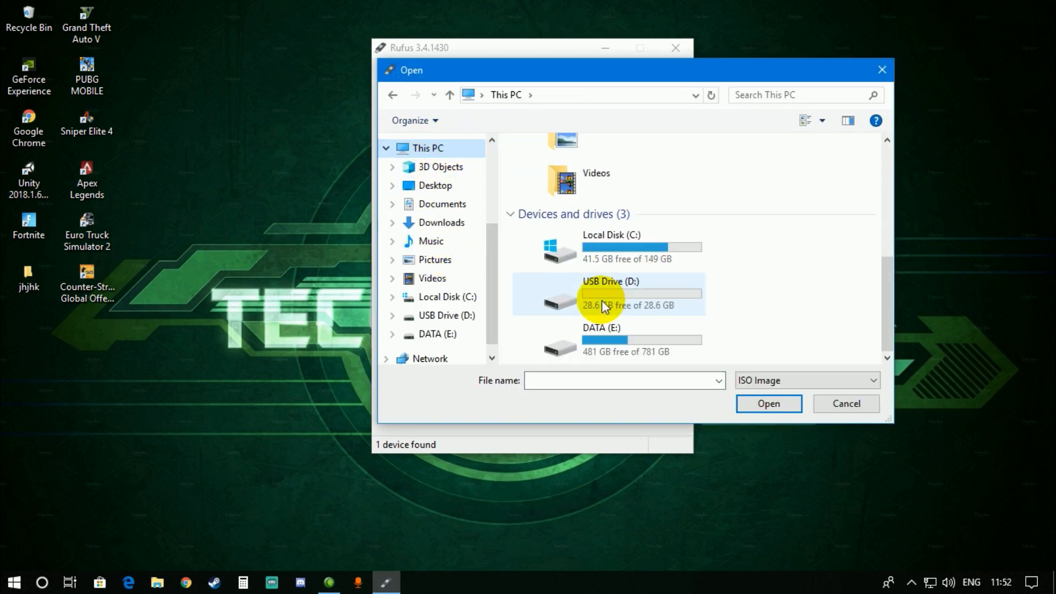
click(435, 187)
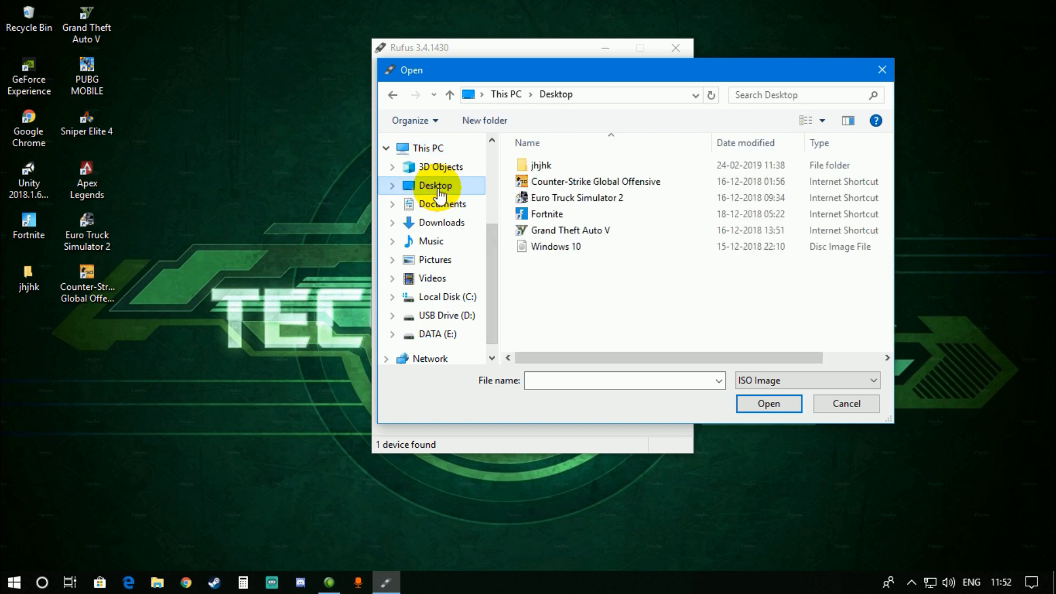
click(556, 248)
click(751, 403)
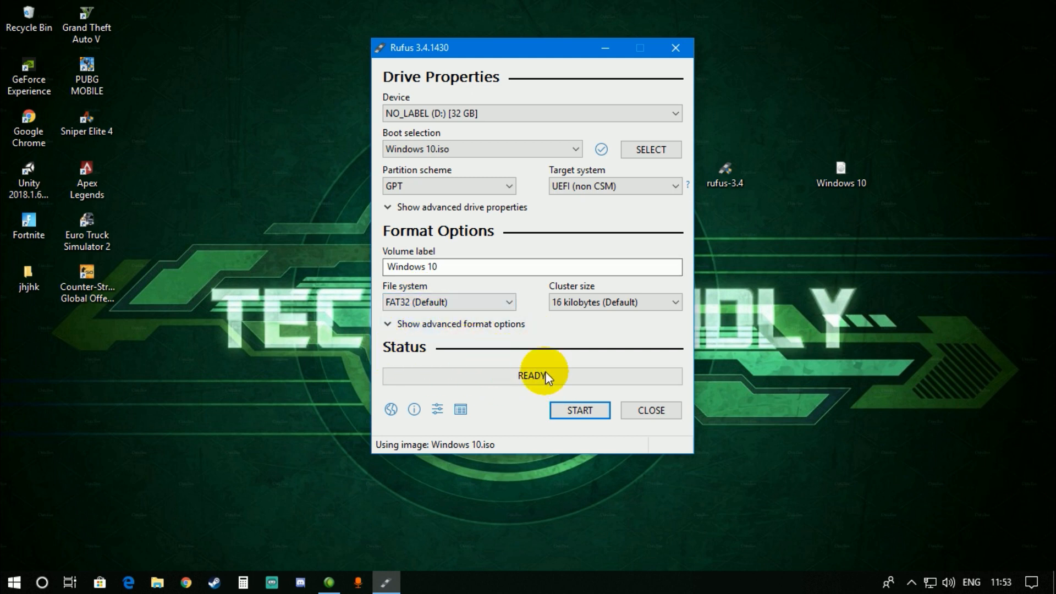
Start writing Windows 10.iso to the USB drive and accept the erasure of all its data.
click(577, 410)
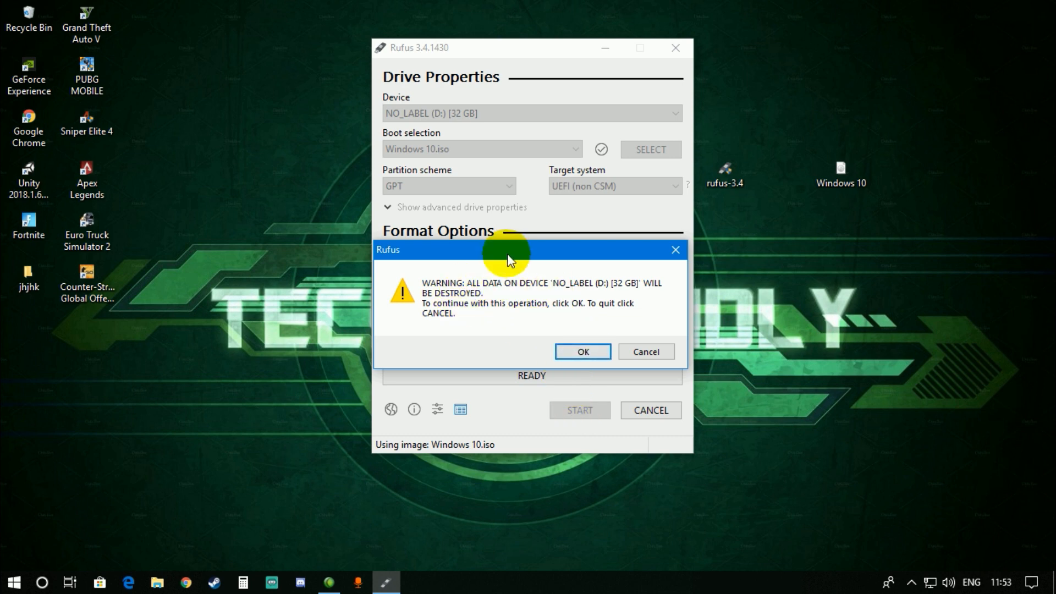
drag(510, 250, 433, 212)
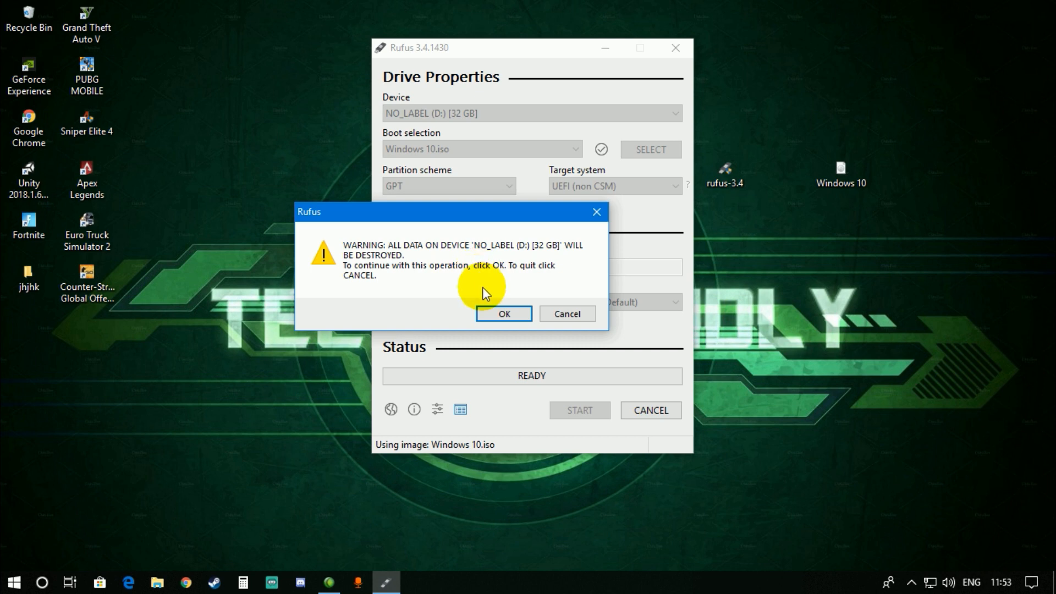
click(496, 309)
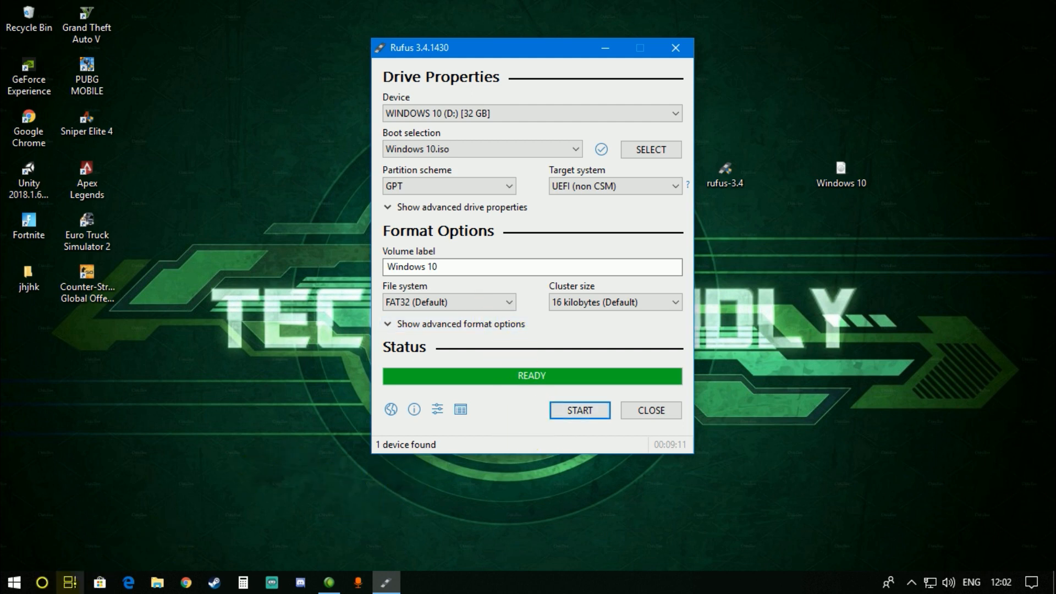
Switch to File Explorer and check the WINDOWS 10 (D:) drive under This PC.
click(158, 583)
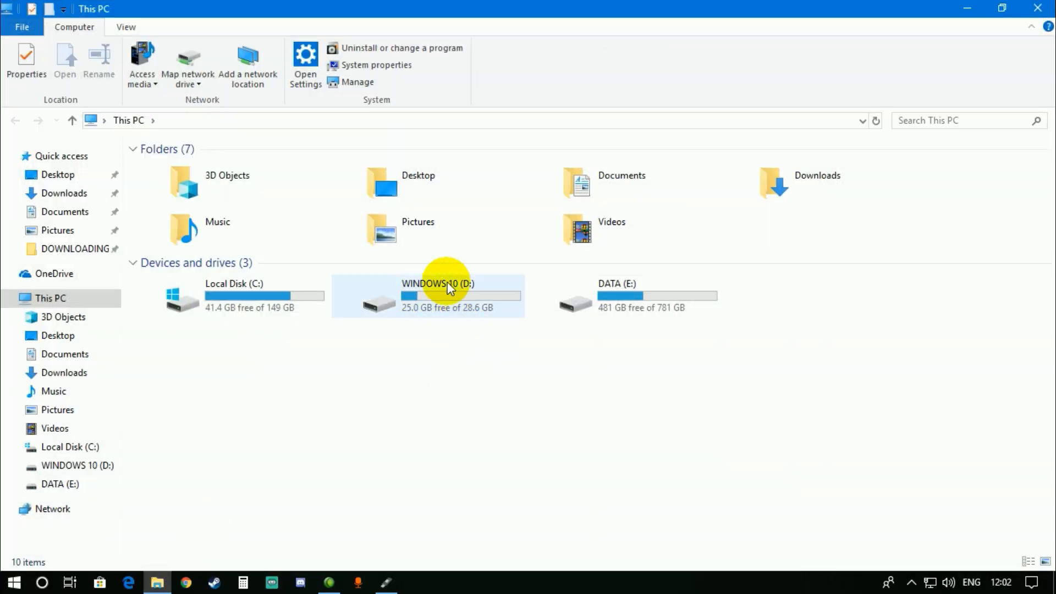
click(440, 285)
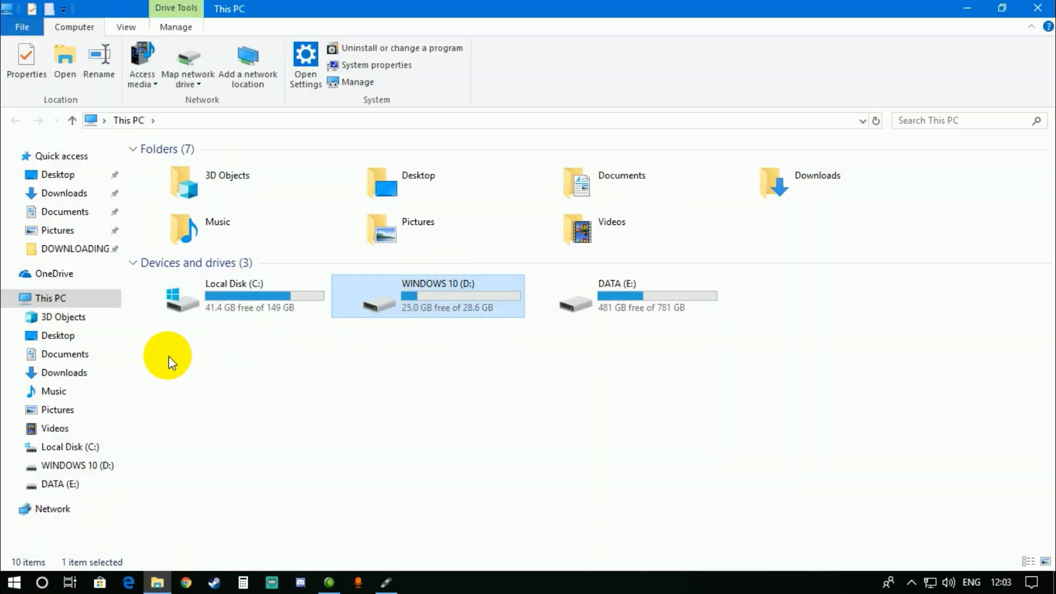
click(52, 299)
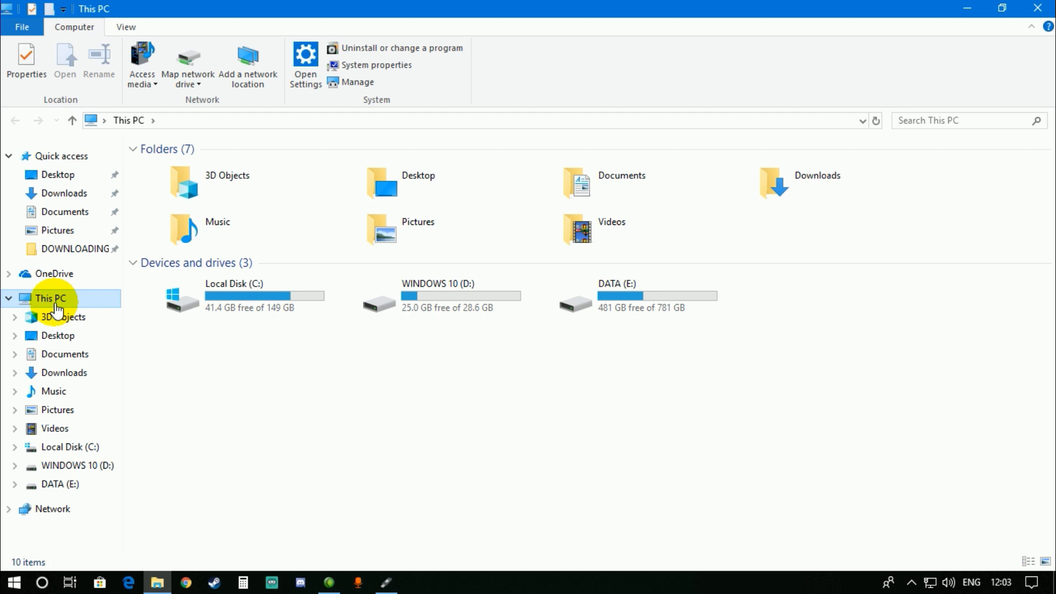
mouse_move(466, 288)
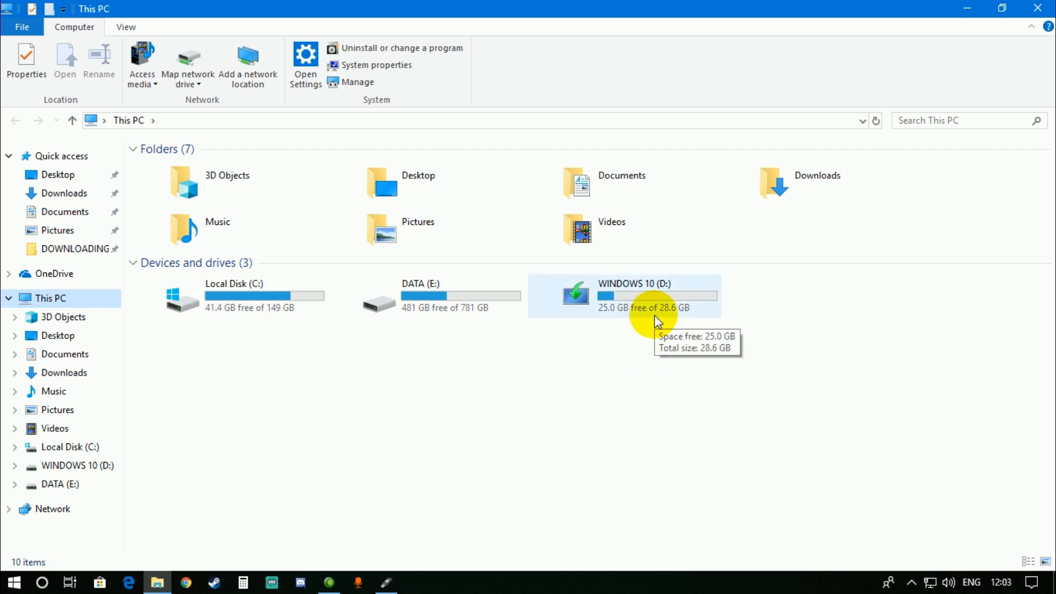
Quick-format the WINDOWS 10 (D:) drive as FAT32 with 16 kilobytes allocation unit size, and check the drive's contents.
click(631, 302)
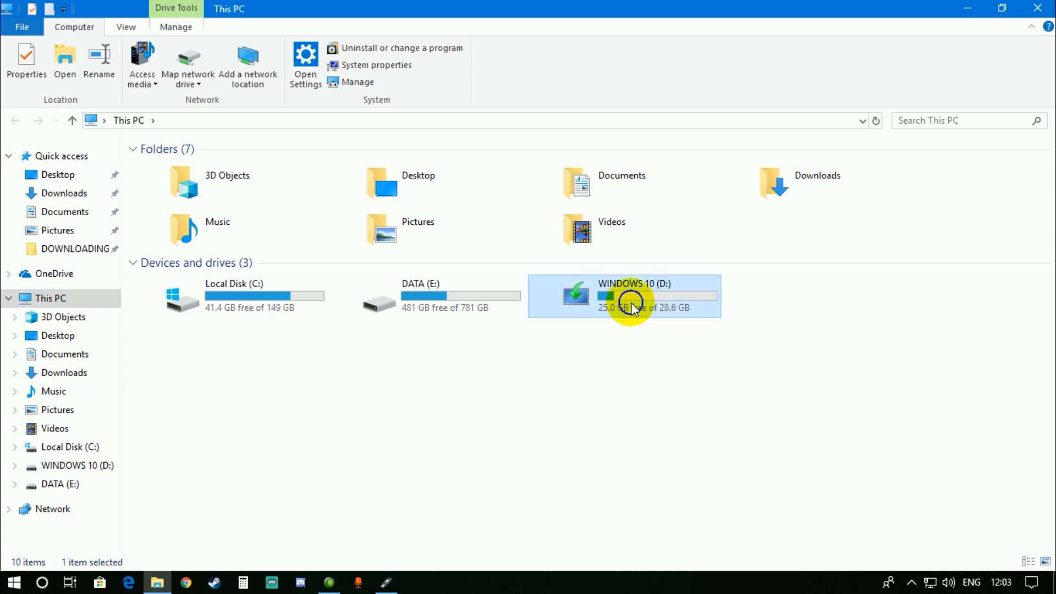
right_click(631, 303)
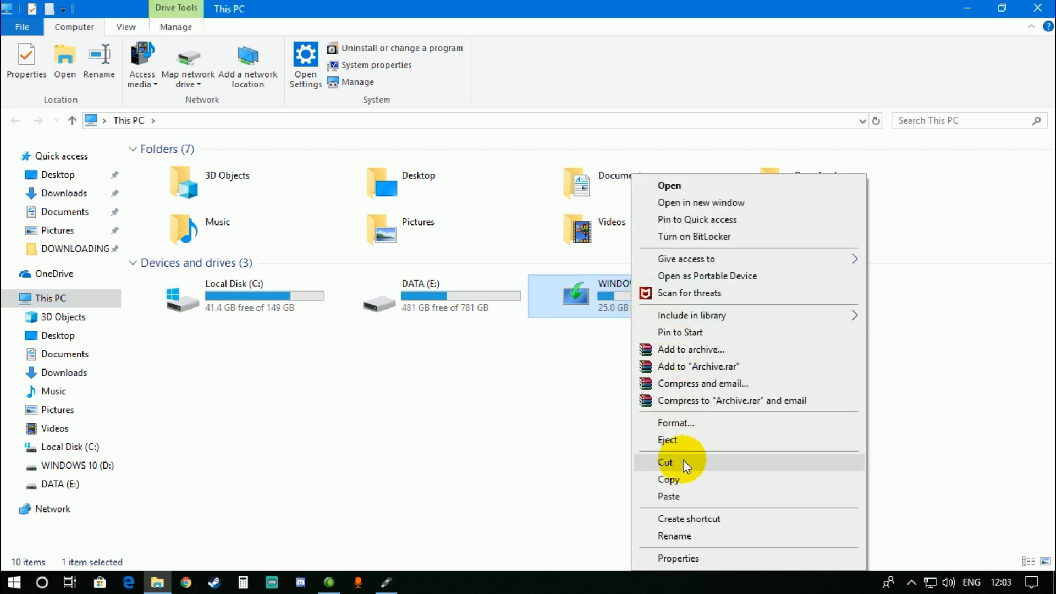
click(685, 421)
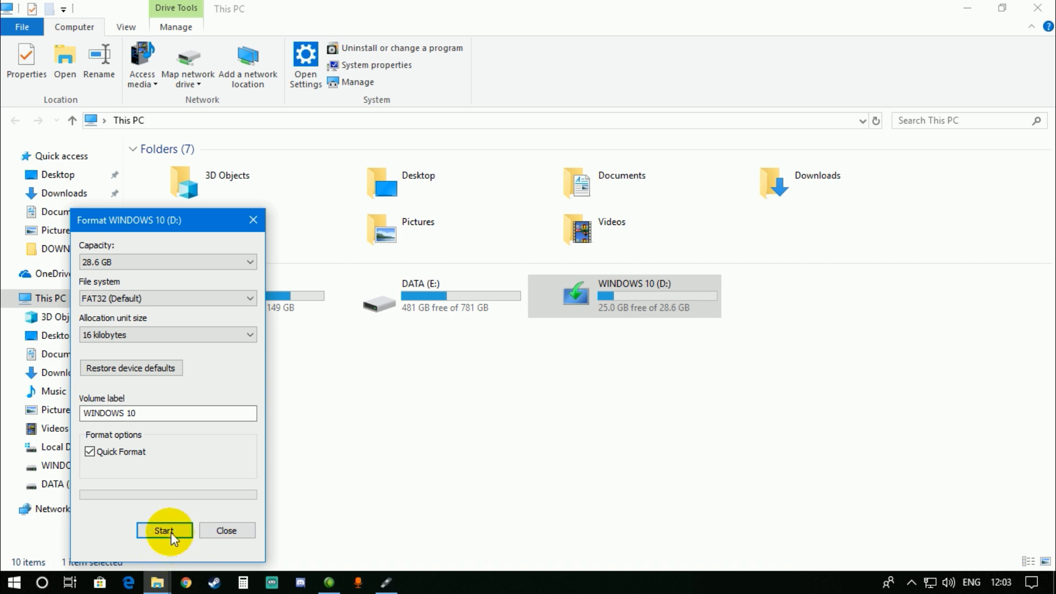
click(164, 529)
click(556, 293)
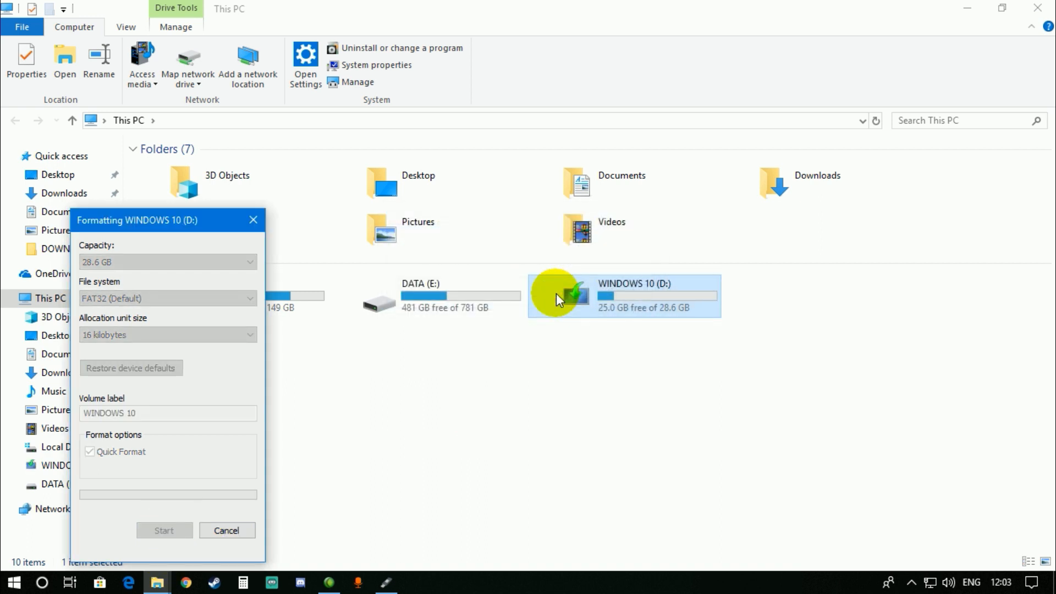
click(613, 288)
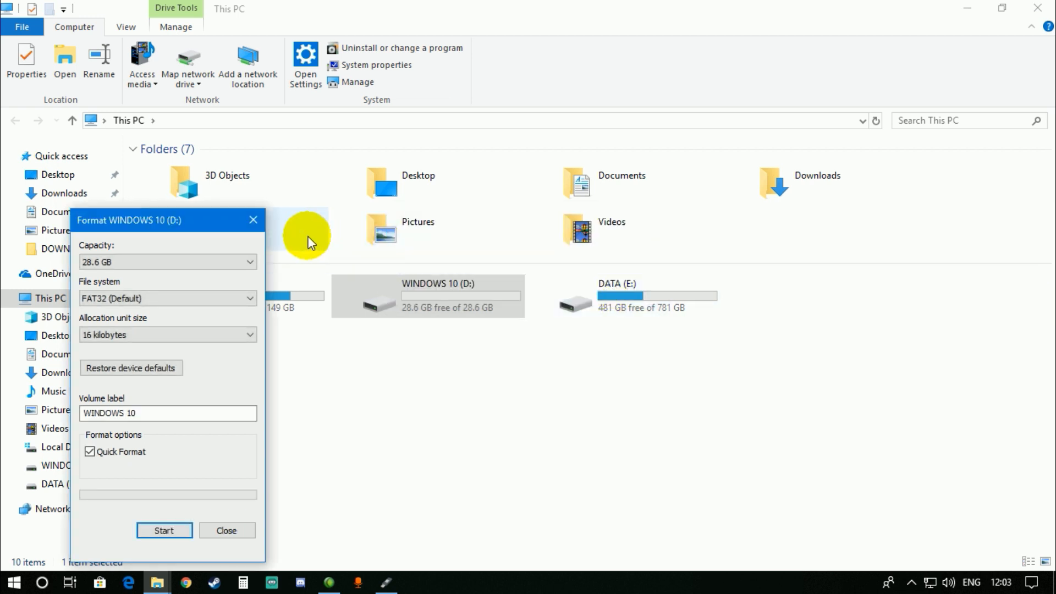
click(247, 225)
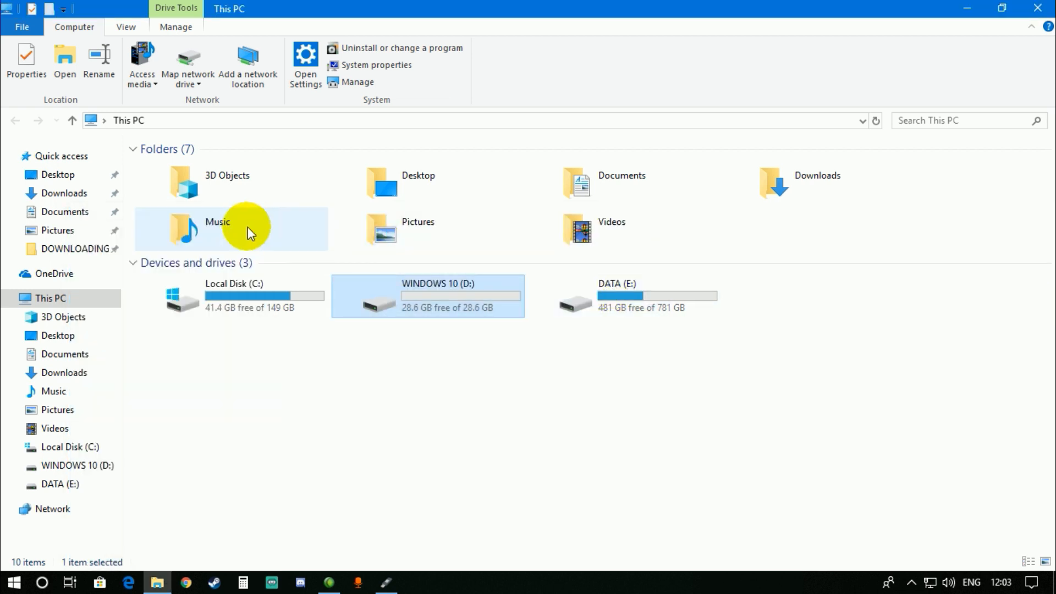
double_click(419, 309)
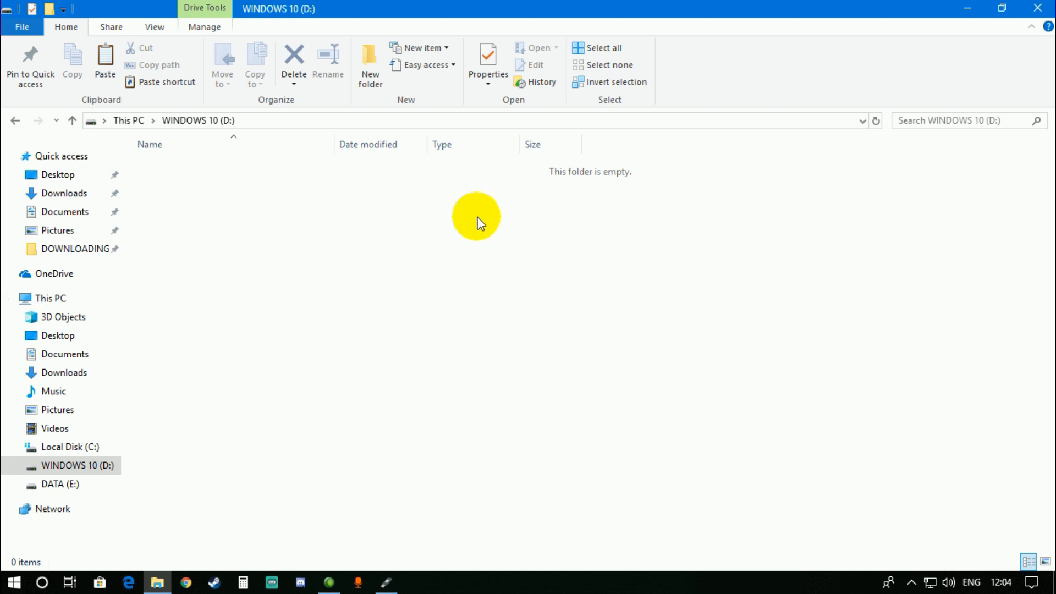
click(71, 126)
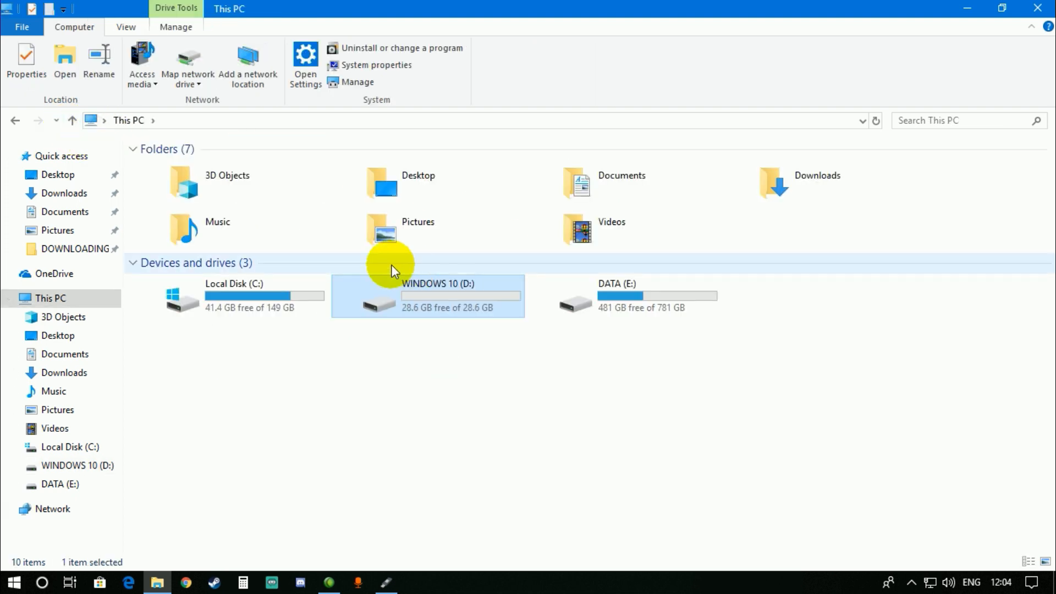
Rename the formatted USB drive (D:) to techofriend.
click(460, 283)
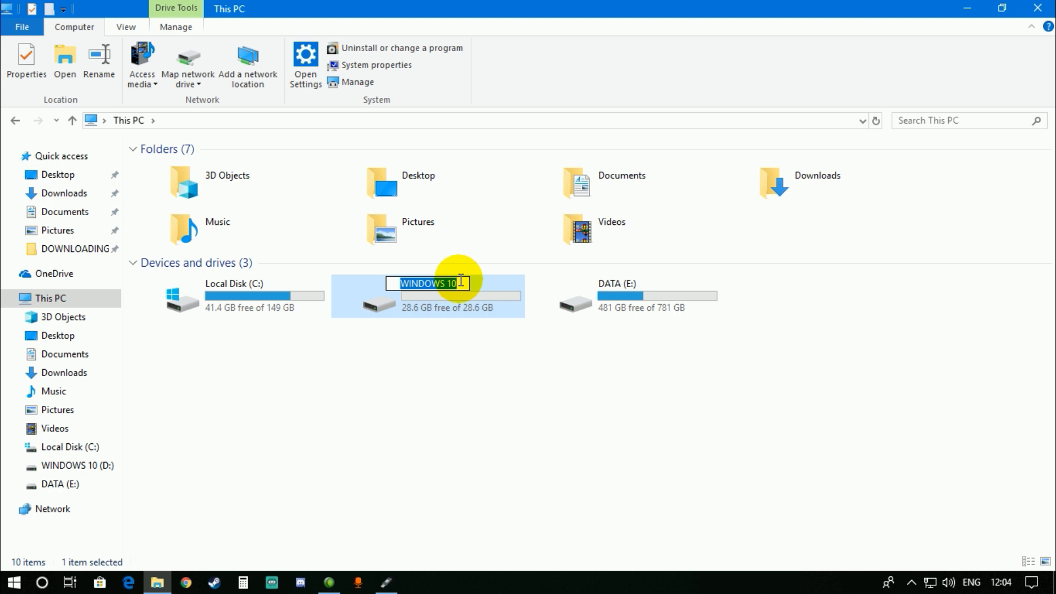
text(techo)
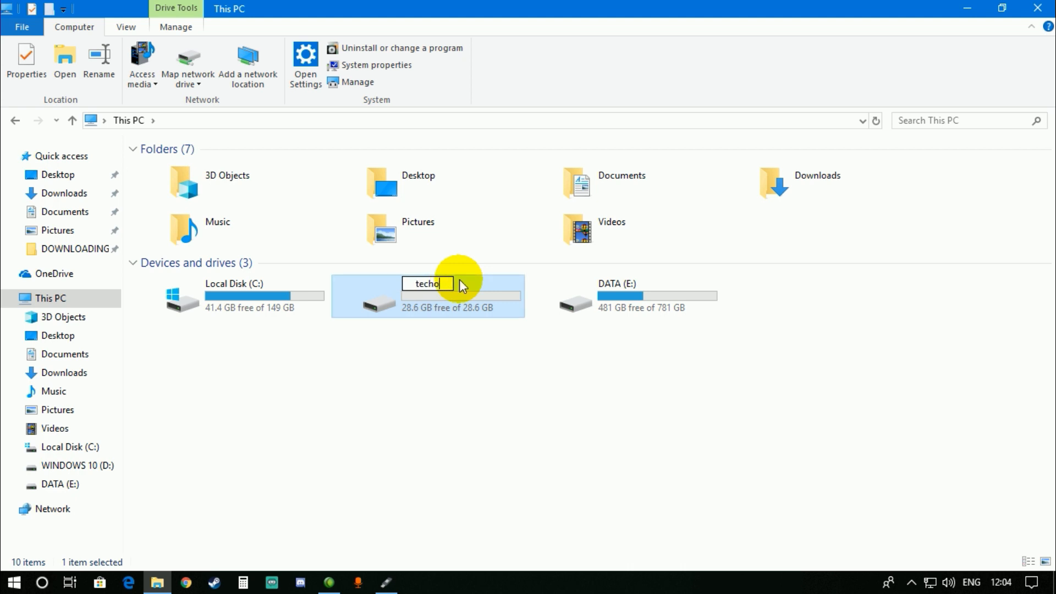
text(friend)
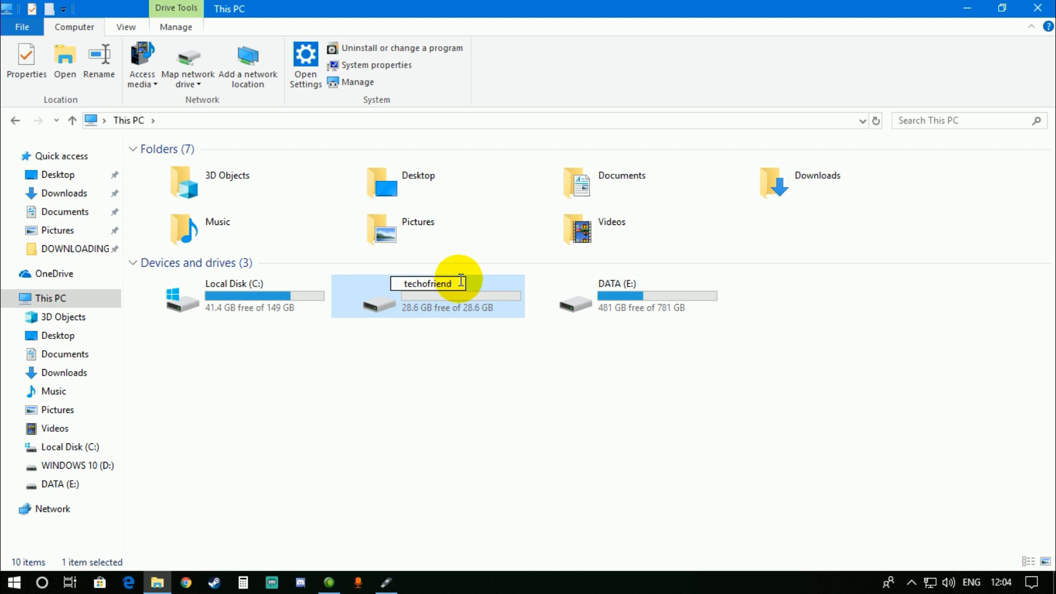
click(437, 369)
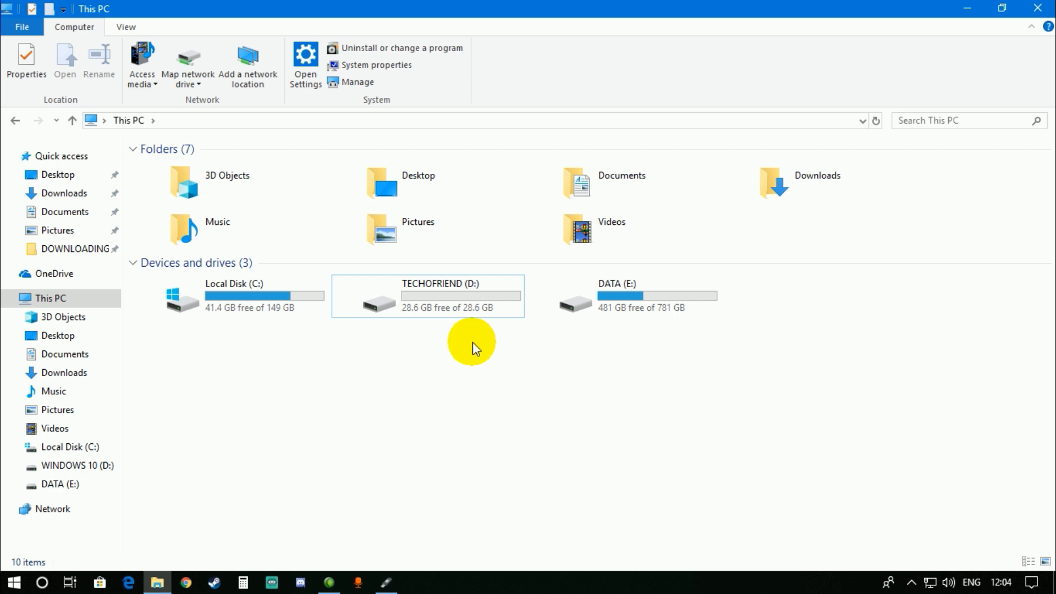
Close File Explorer and Rufus to return to the desktop.
click(1035, 9)
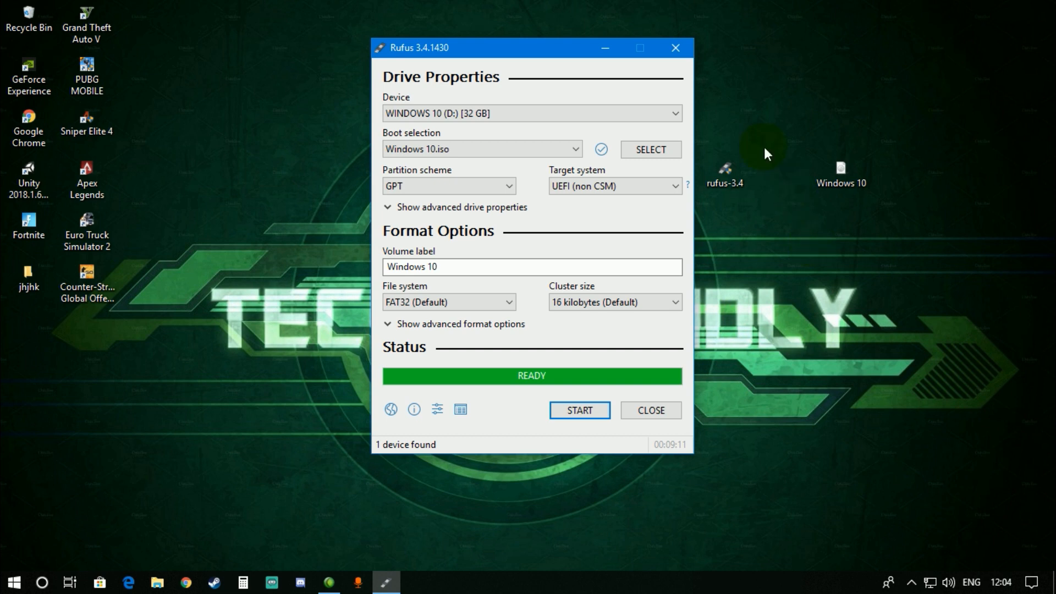
click(676, 48)
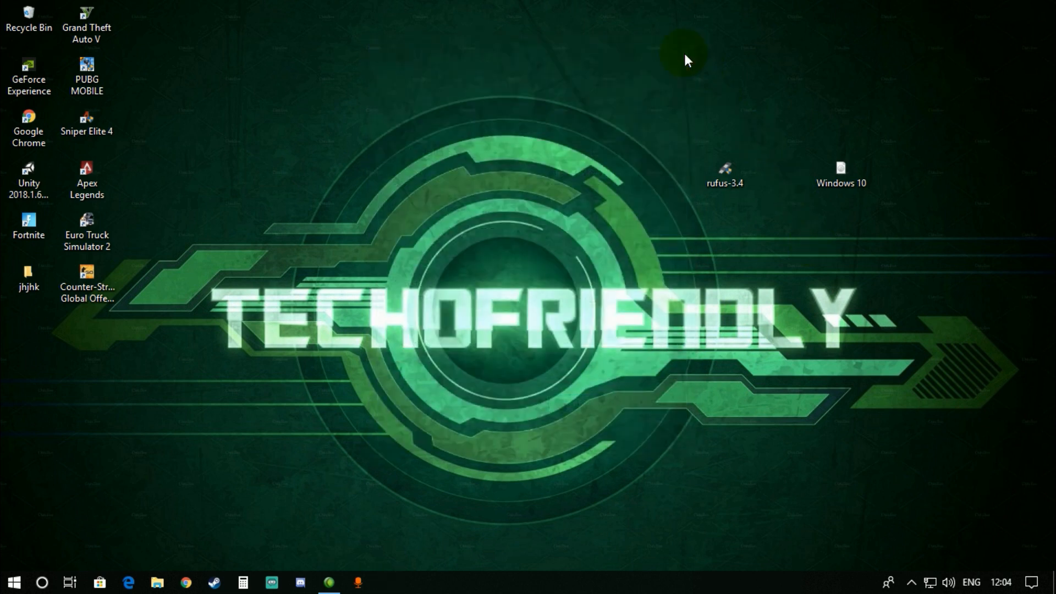